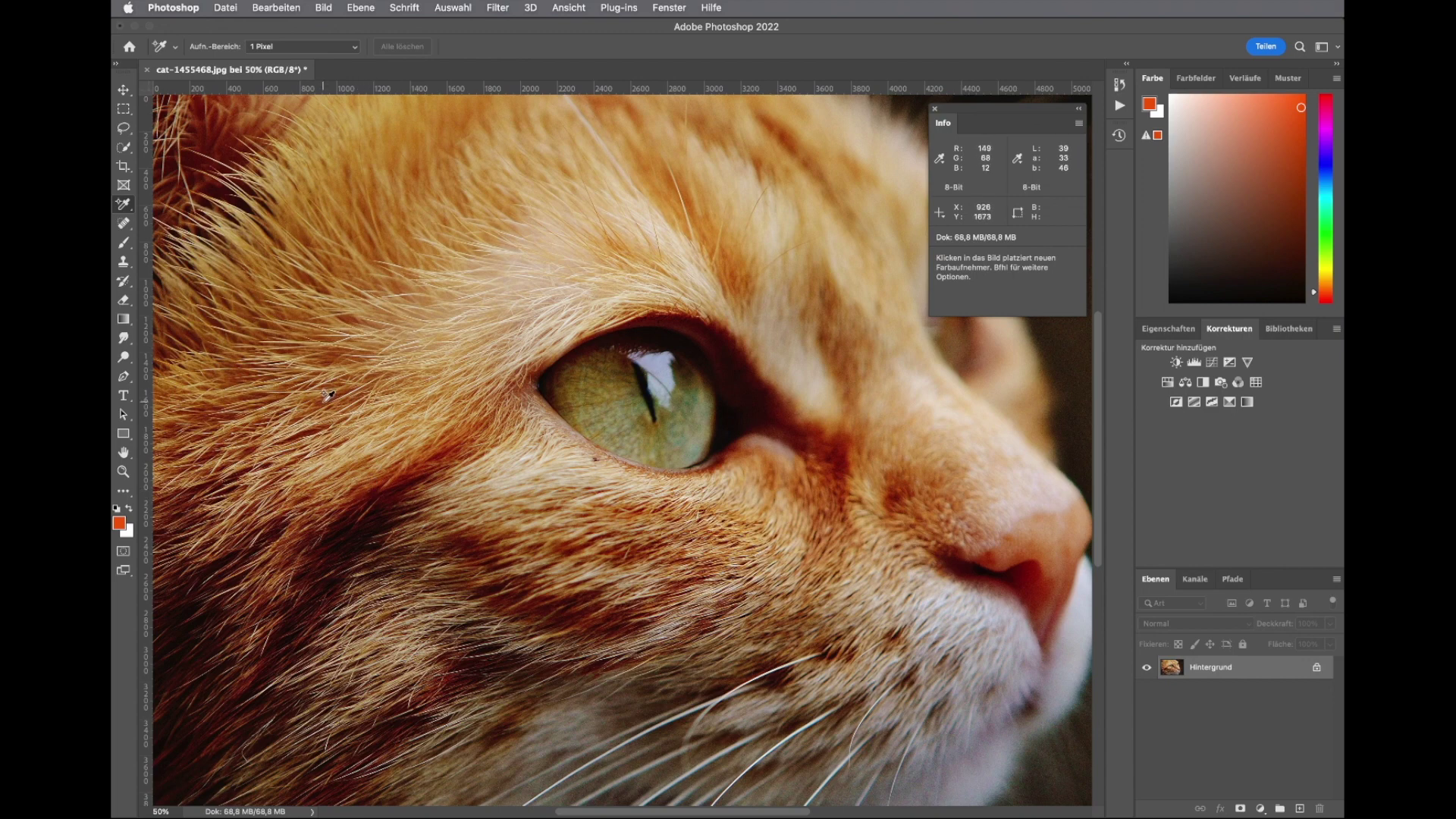
# Place a color sampler in the fur beside the cat's eye, and open Profil zuweisen with its dialog moved clear of the eye.
pyautogui.click(324, 401)
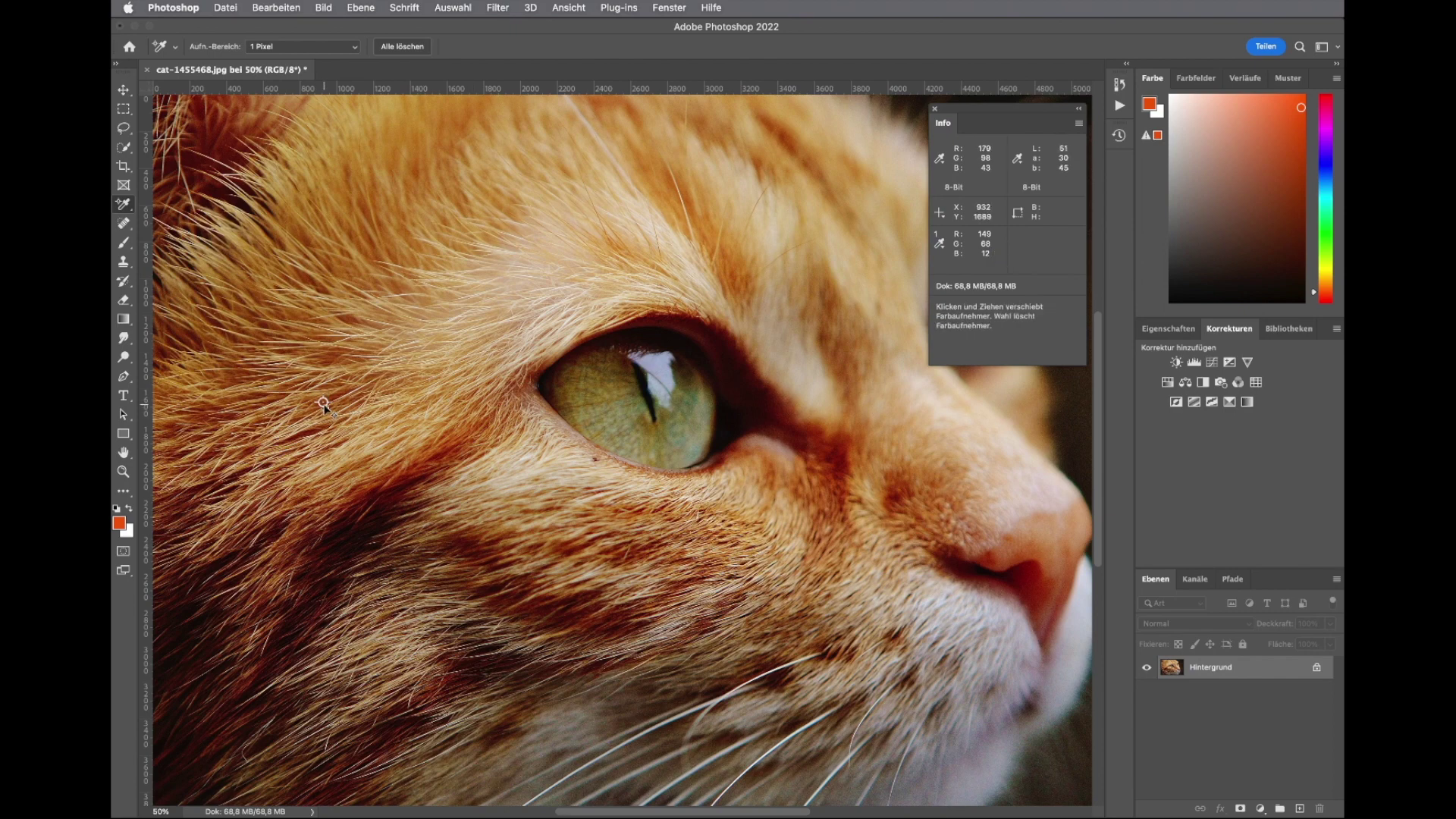
pyautogui.click(273, 9)
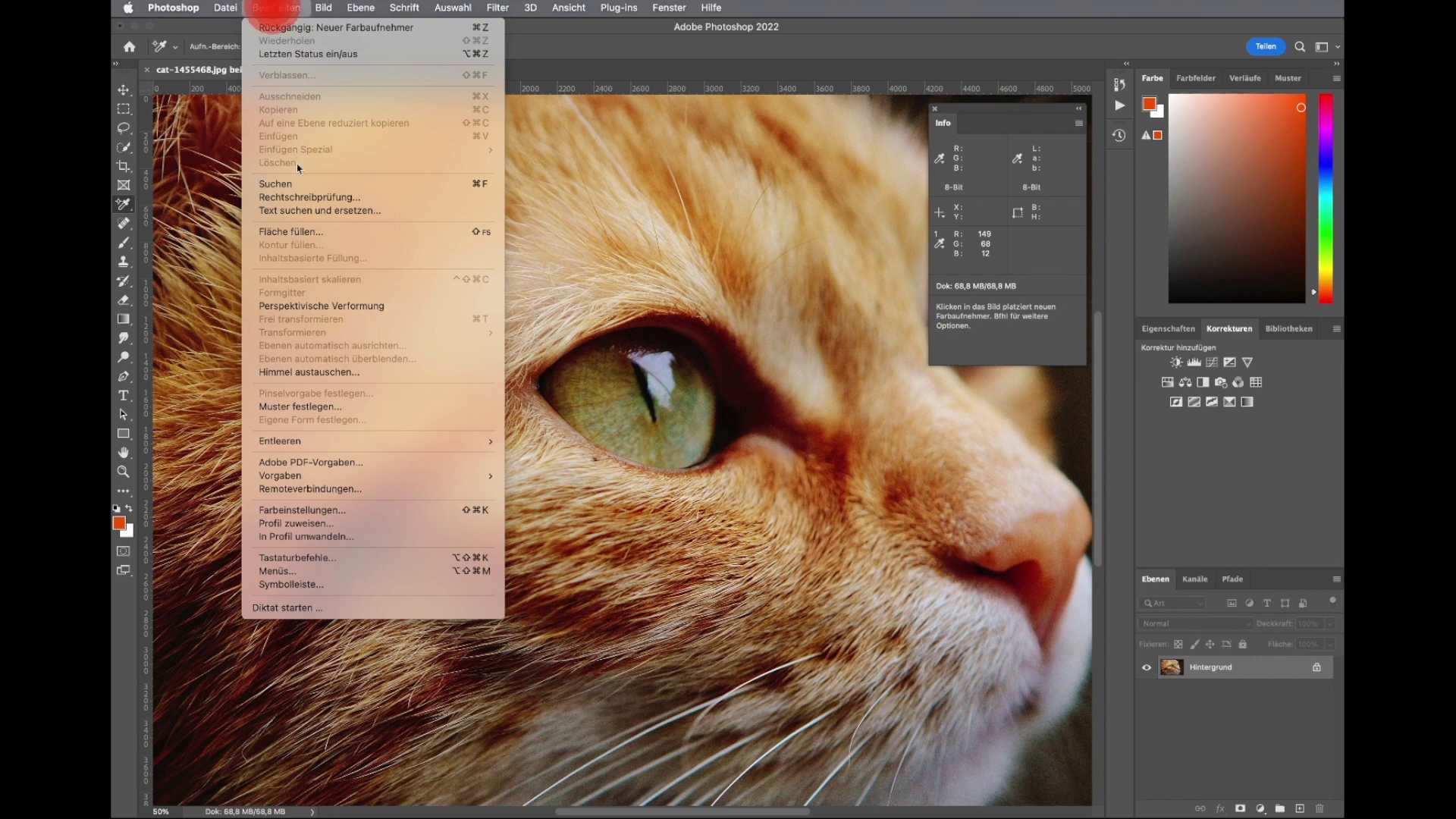
pyautogui.click(302, 526)
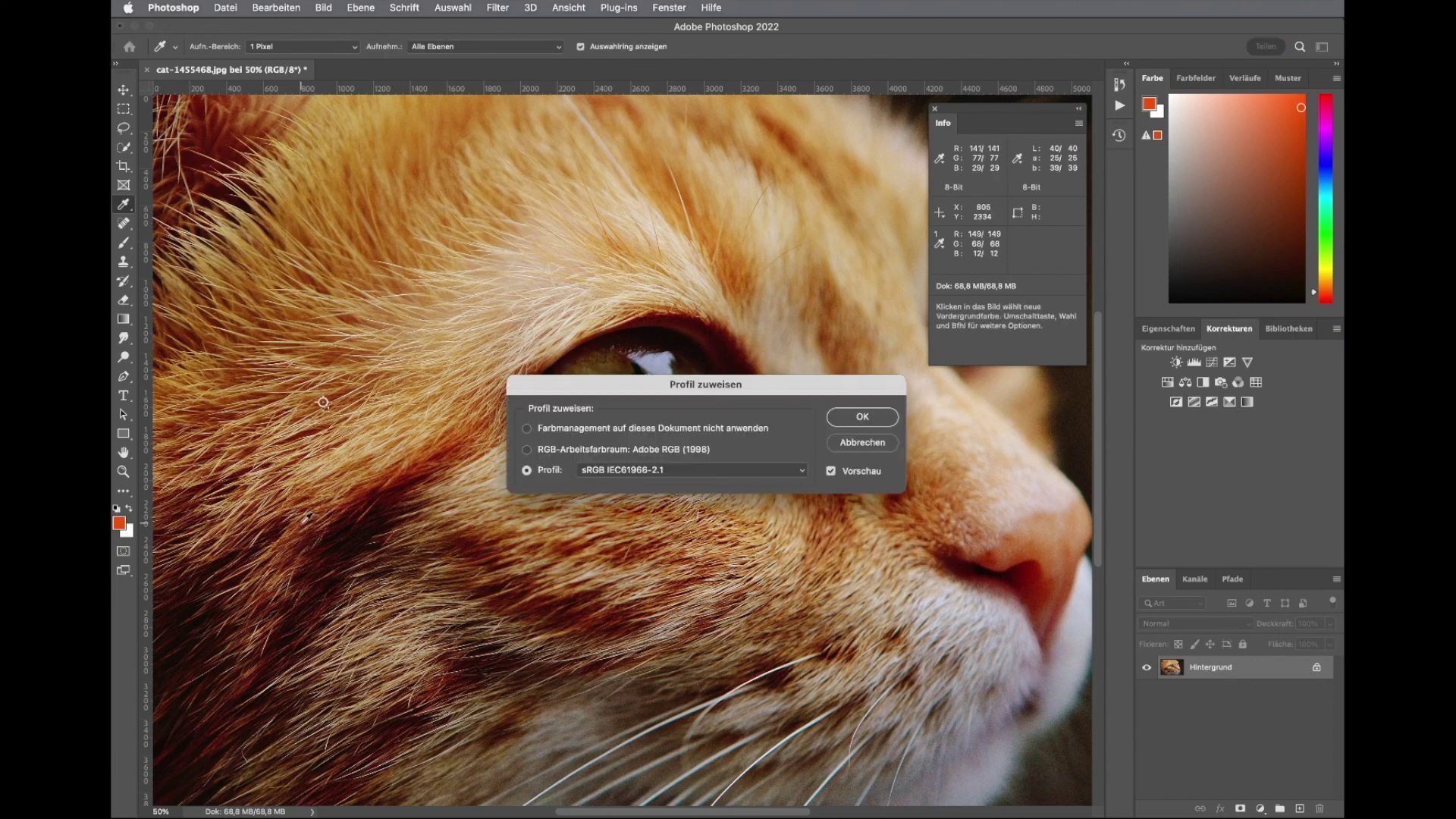
pyautogui.moveTo(614, 389); pyautogui.dragTo(608, 581)
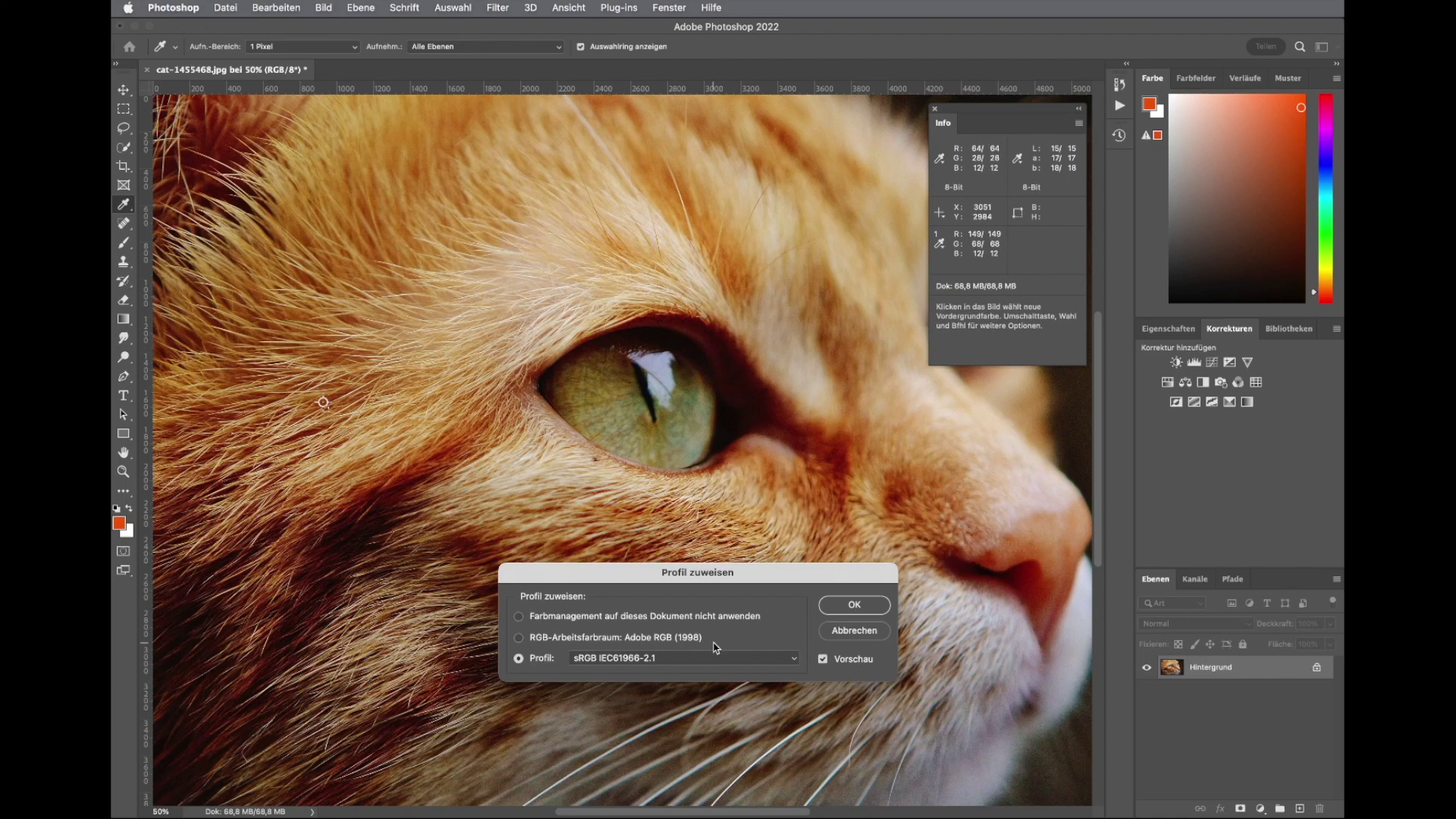
# Preview the image with the RGB working space Adobe RGB (1998) assigned as its profile.
pyautogui.click(520, 637)
pyautogui.click(792, 658)
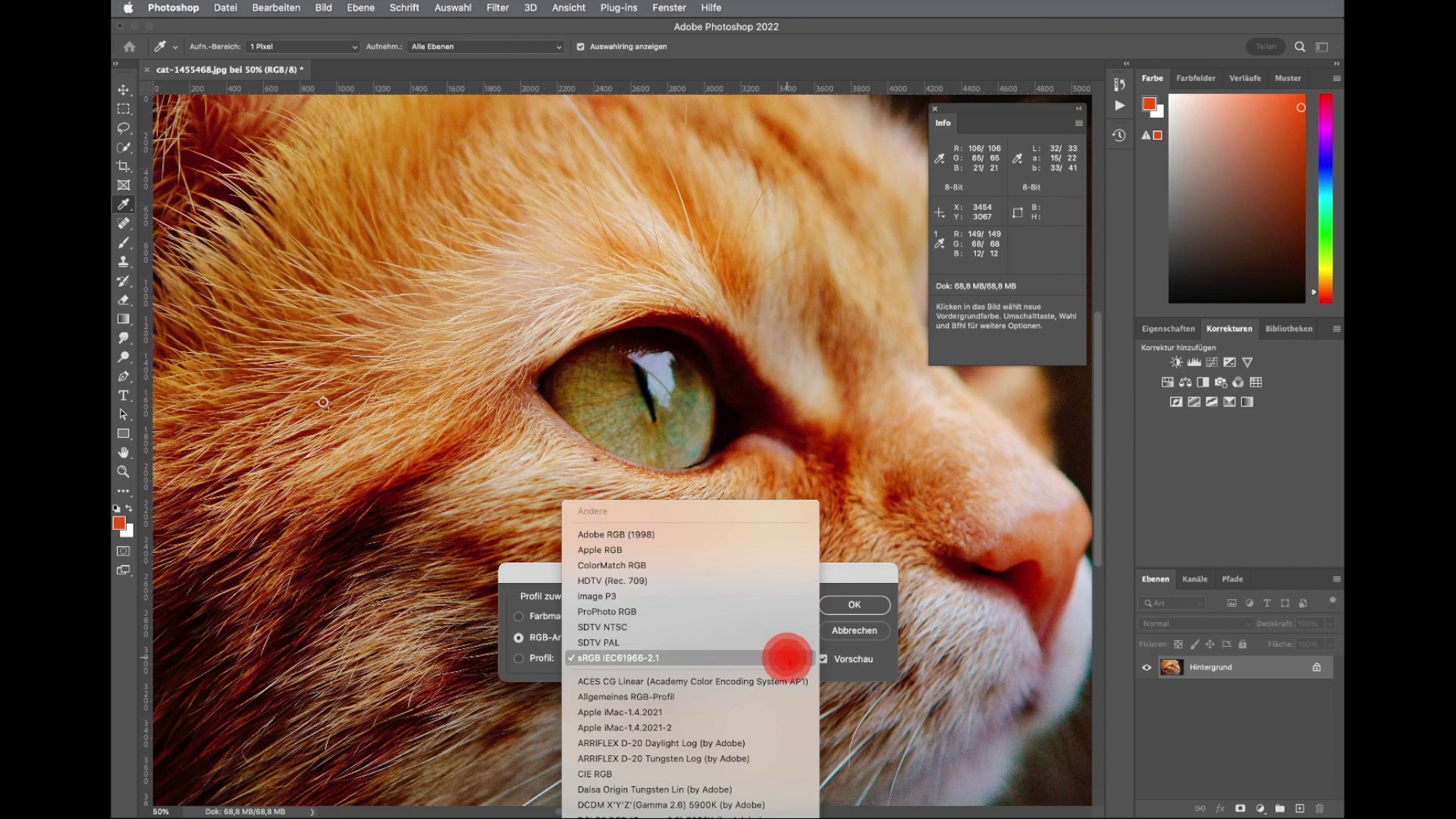
pyautogui.click(834, 594)
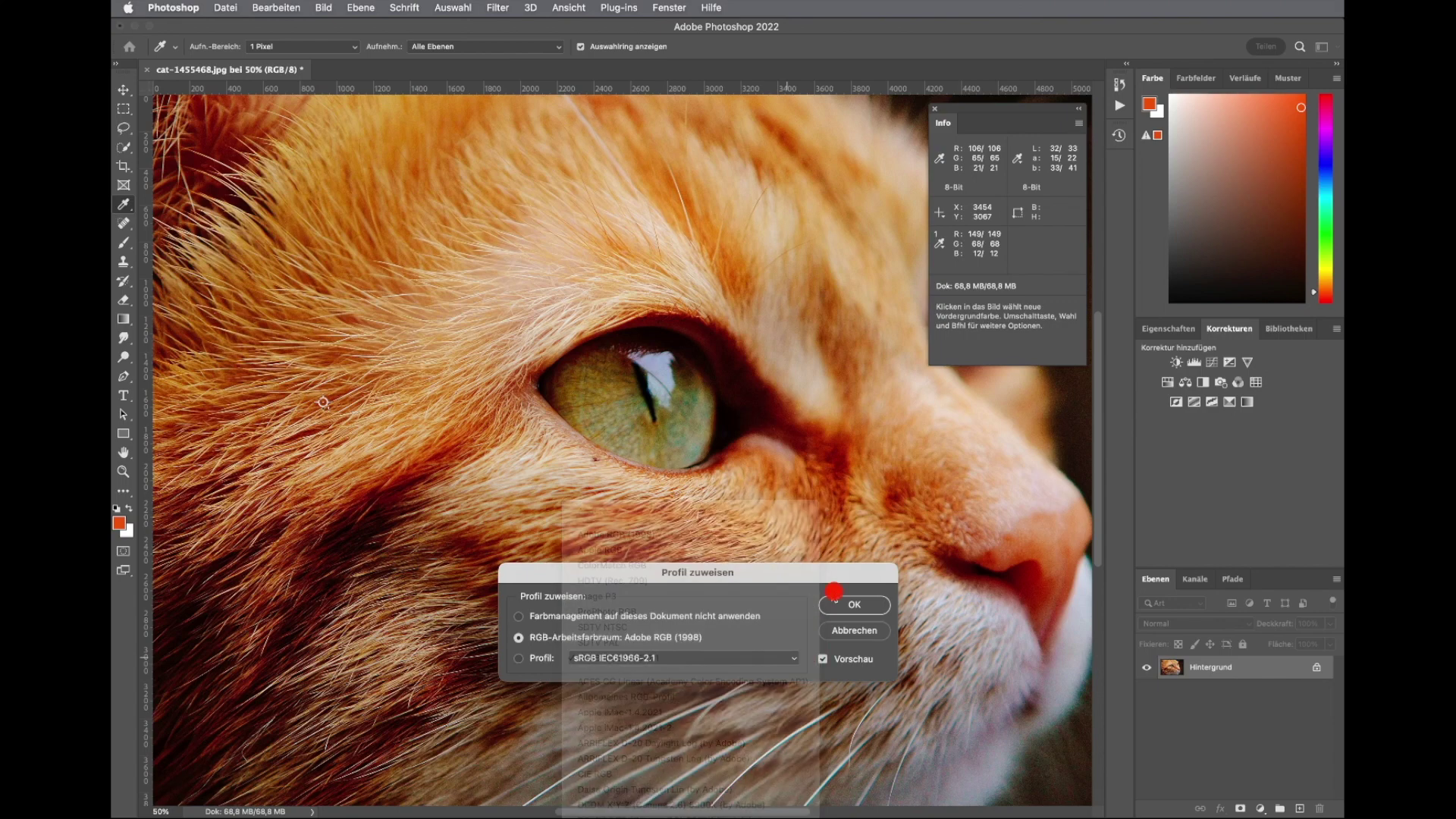
# Preview the image with the eciRGB v2 profile assigned and compare it by toggling the preview off and on.
pyautogui.click(540, 659)
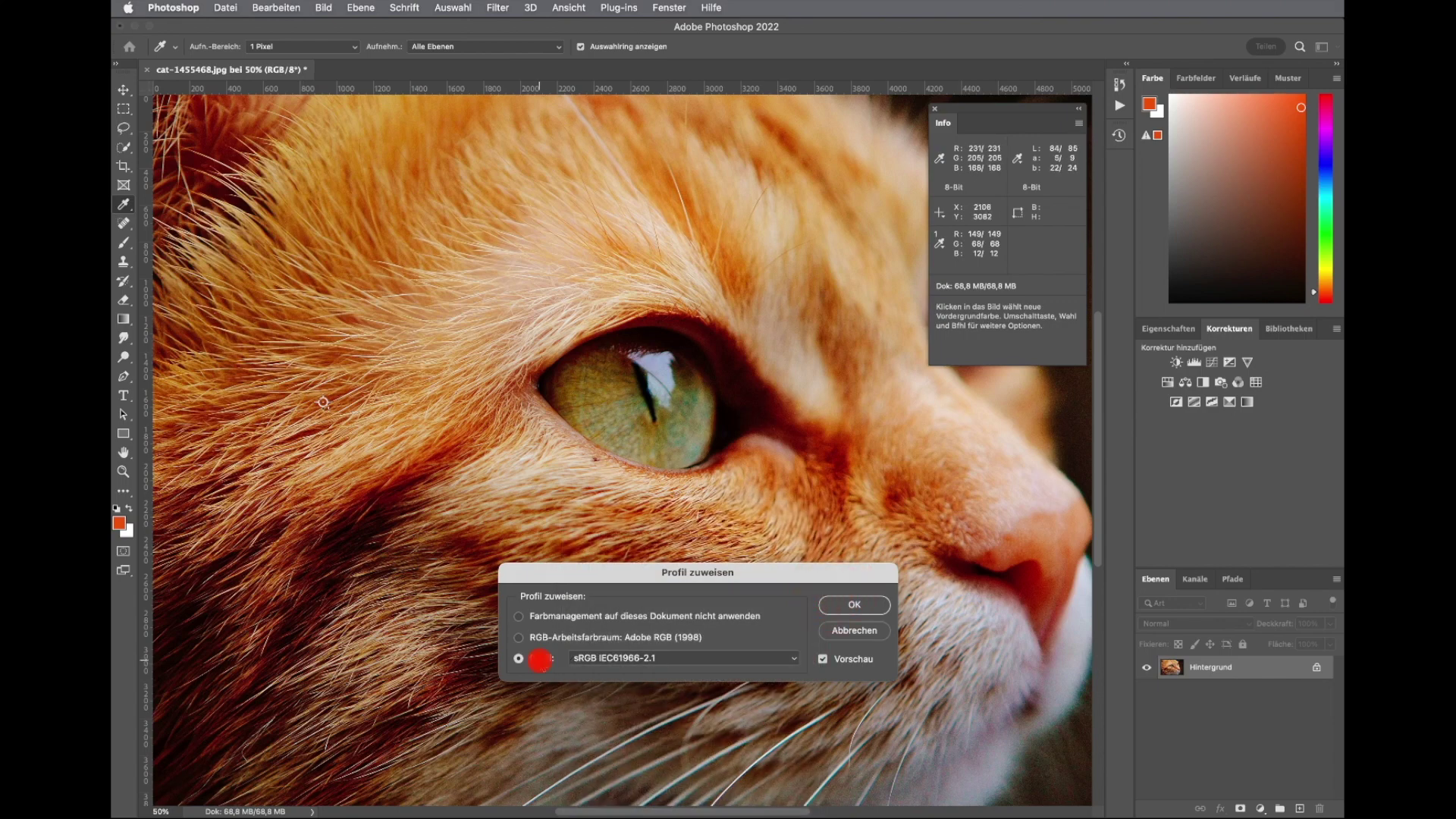
pyautogui.click(794, 660)
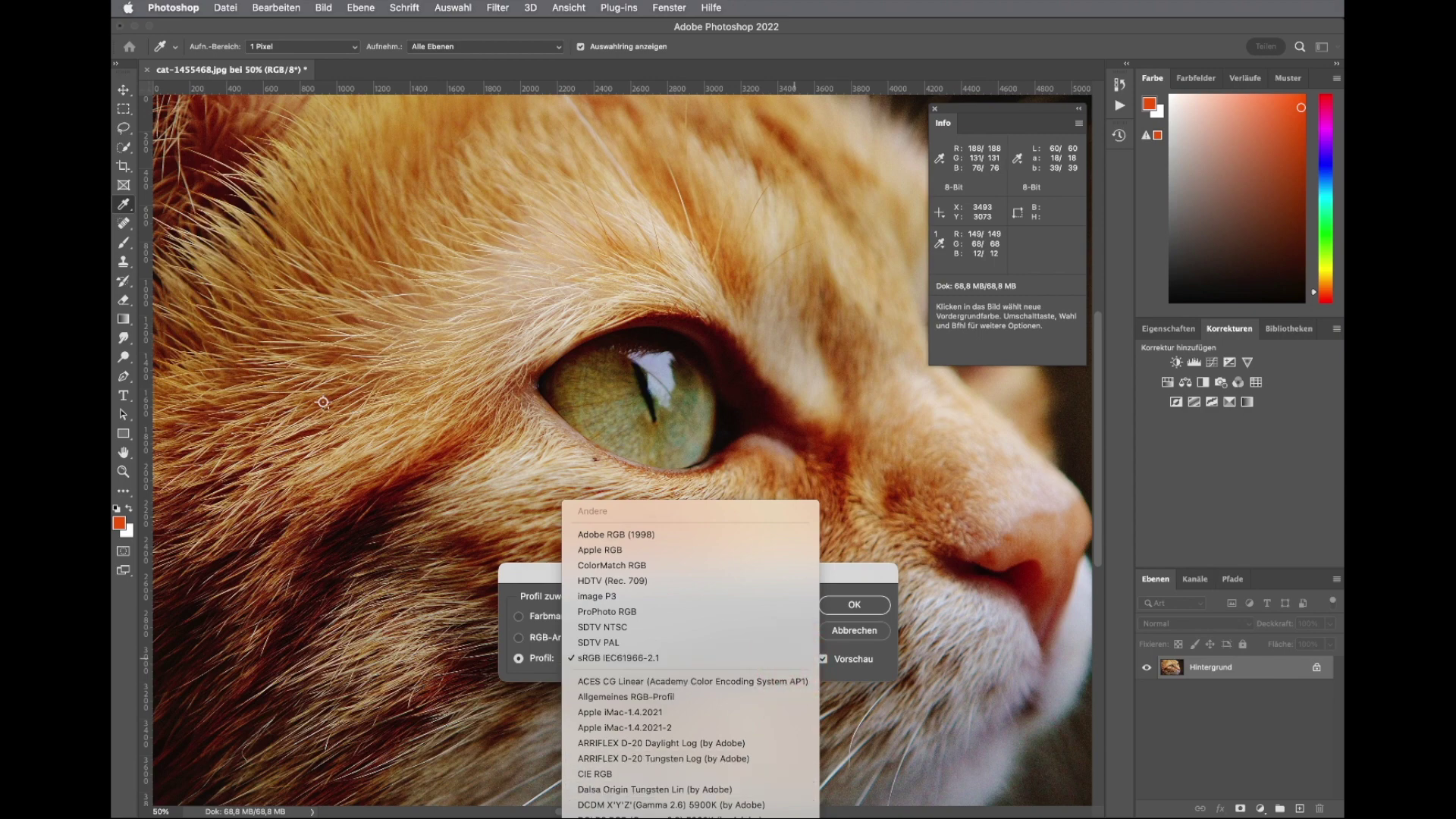
pyautogui.press('Return')
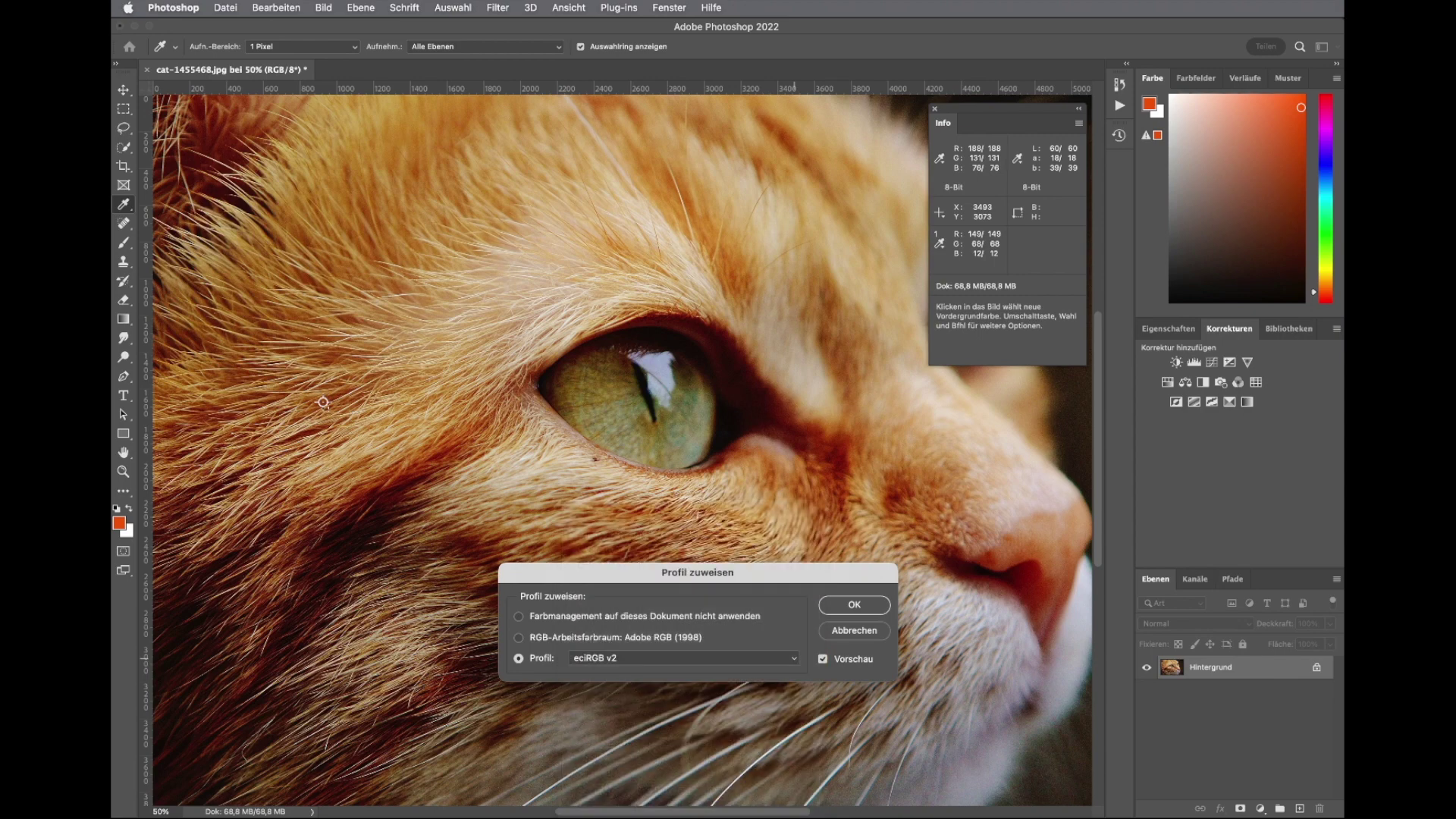
pyautogui.click(823, 659)
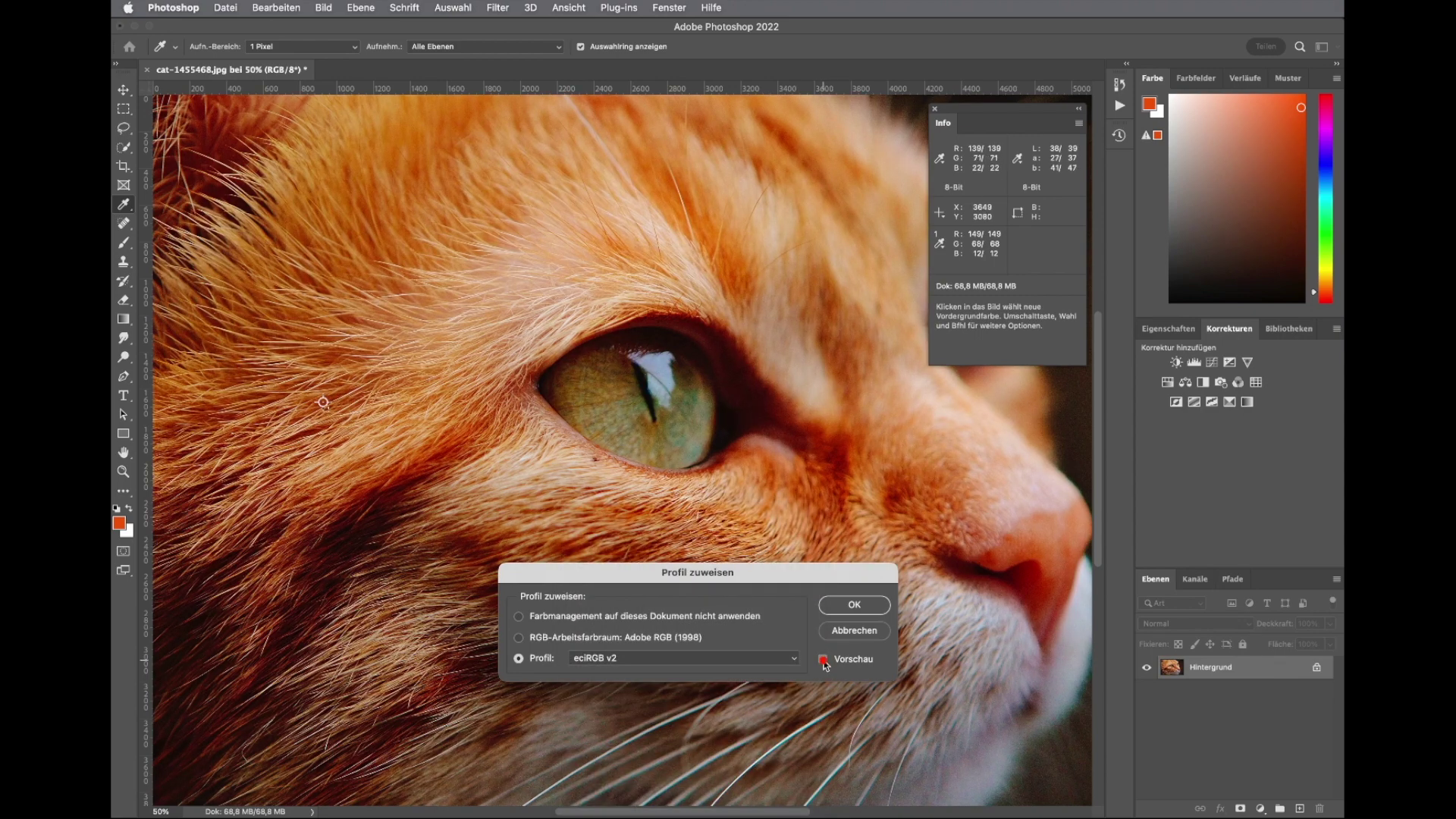
pyautogui.click(823, 660)
pyautogui.click(823, 660)
pyautogui.click(823, 659)
# Set the color sampler's readout to Lab-Farbe and cancel the profile assignment.
pyautogui.click(942, 243)
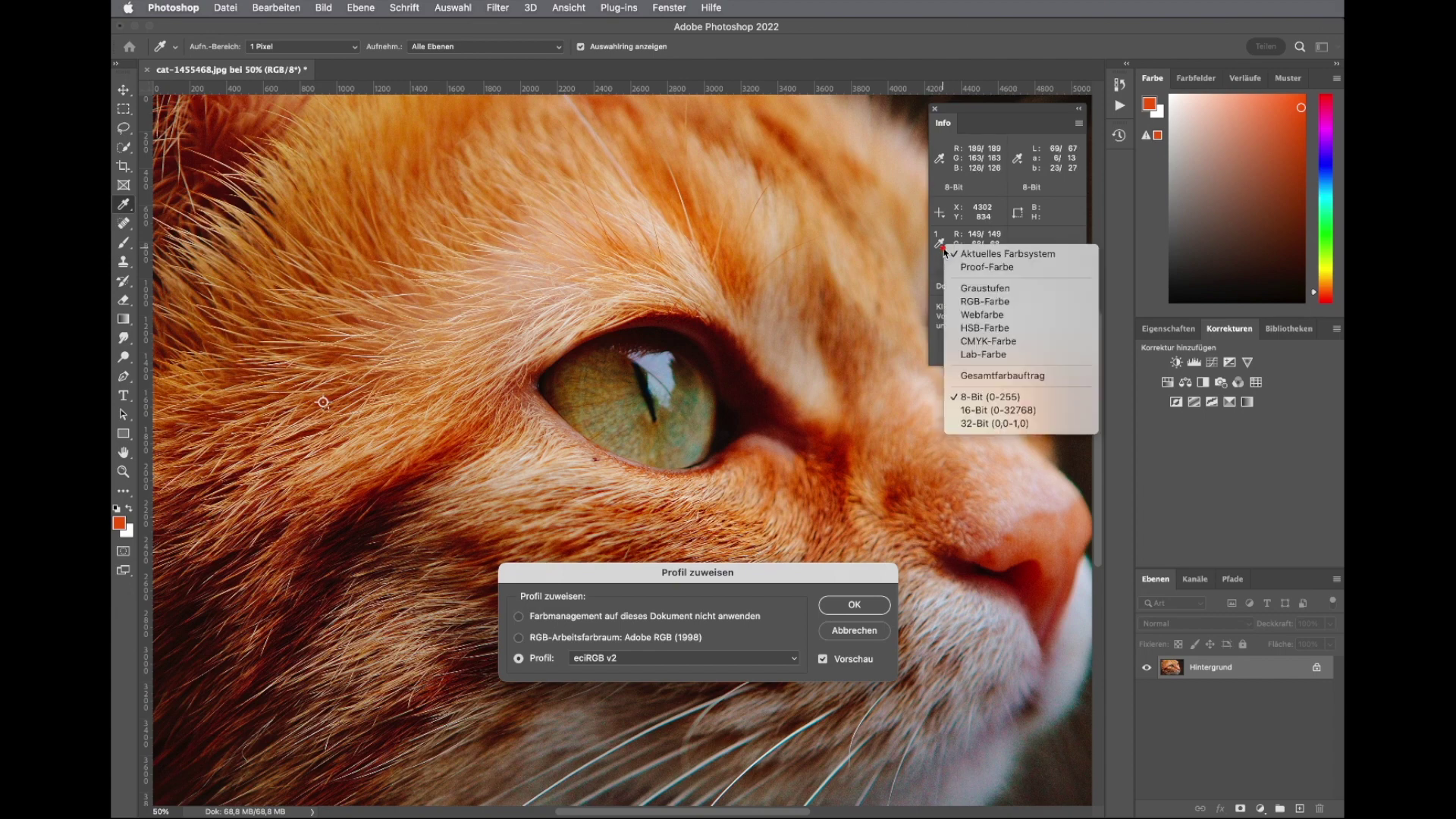
pyautogui.click(968, 355)
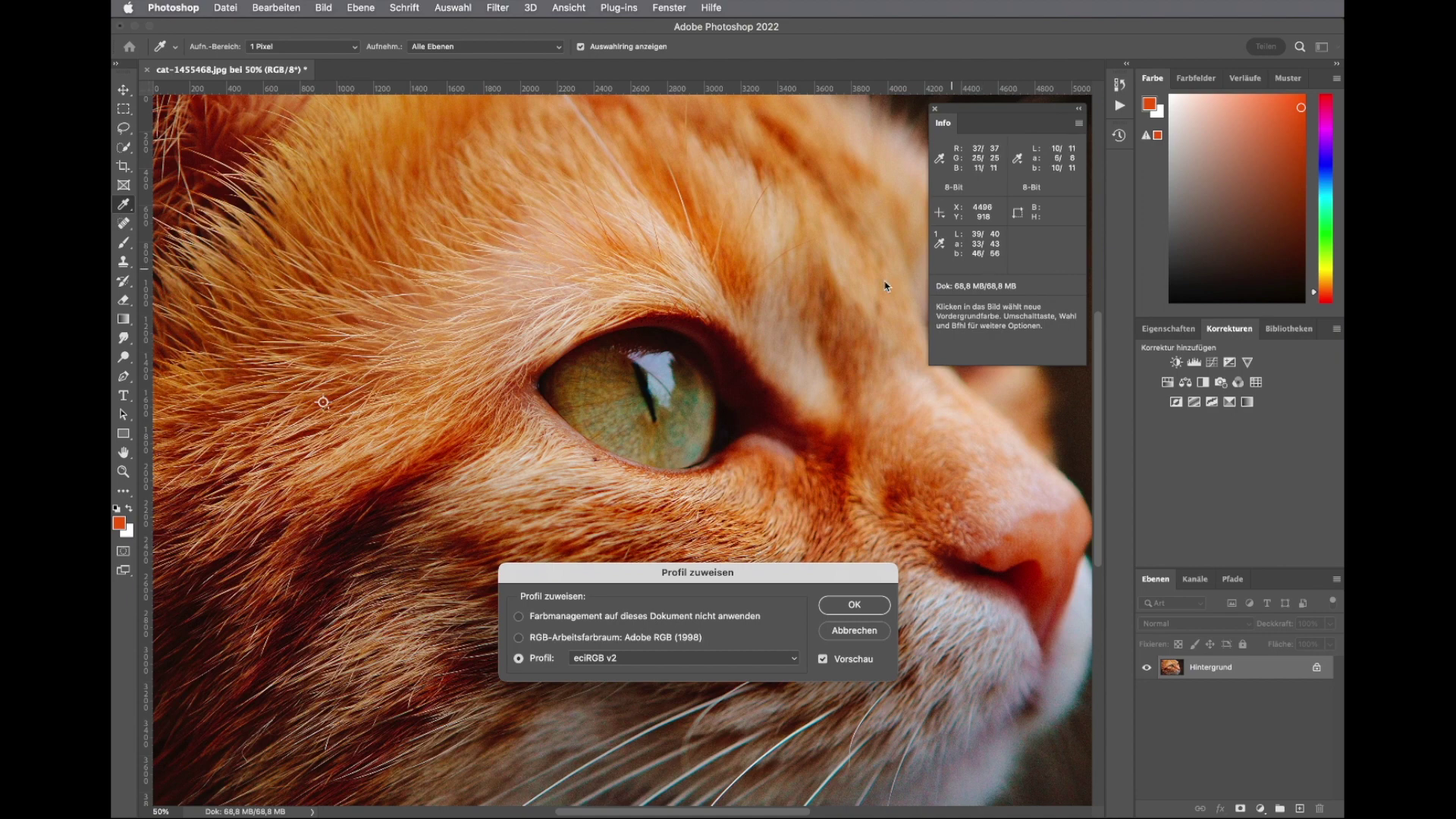
pyautogui.click(851, 634)
# Try the RGB color management policy In RGB-Arbeitsfarbraum konvertieren in Farbeinstellungen and toggle the profile mismatch prompt for opening off and on.
pyautogui.click(280, 9)
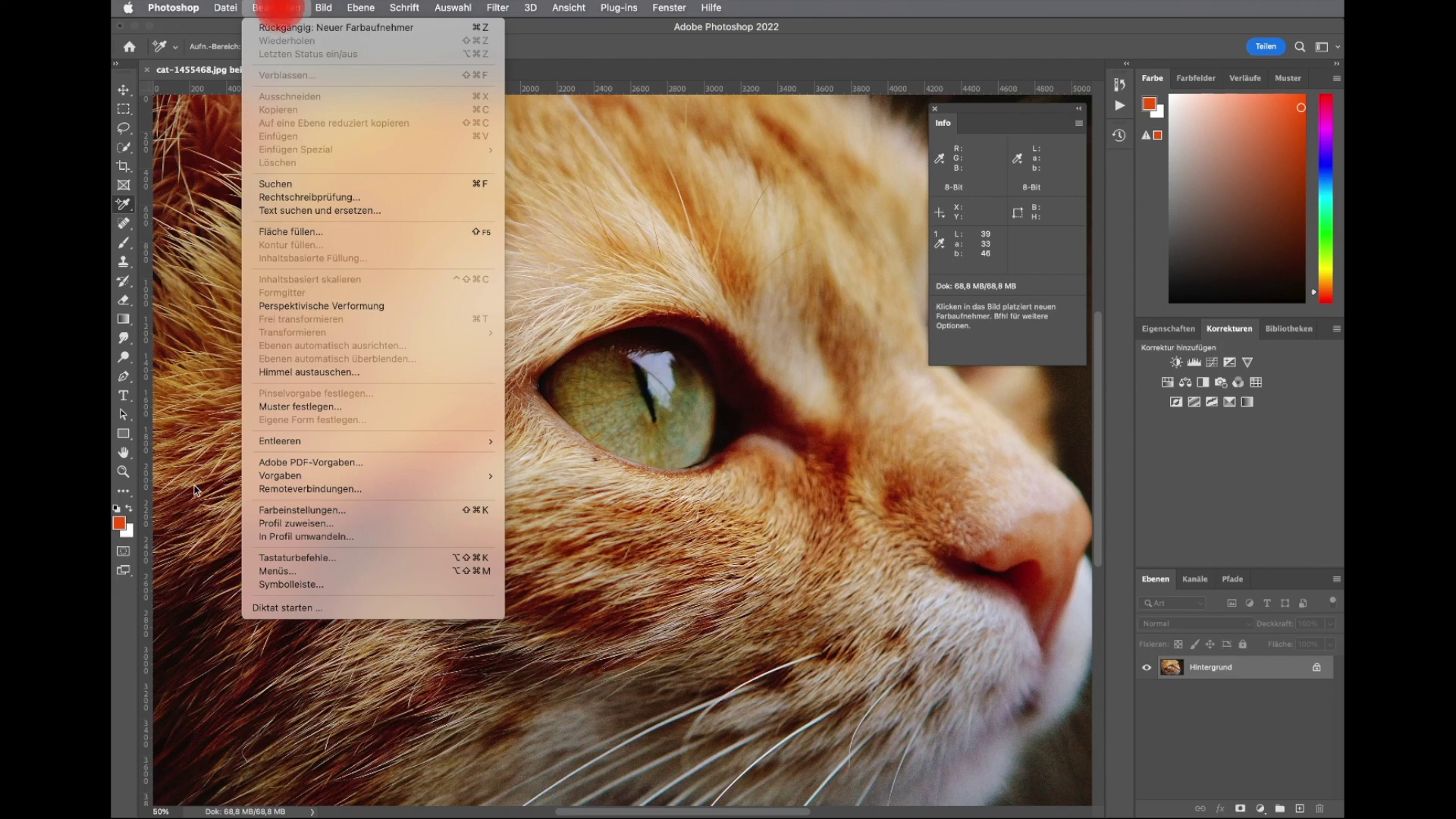
pyautogui.click(280, 504)
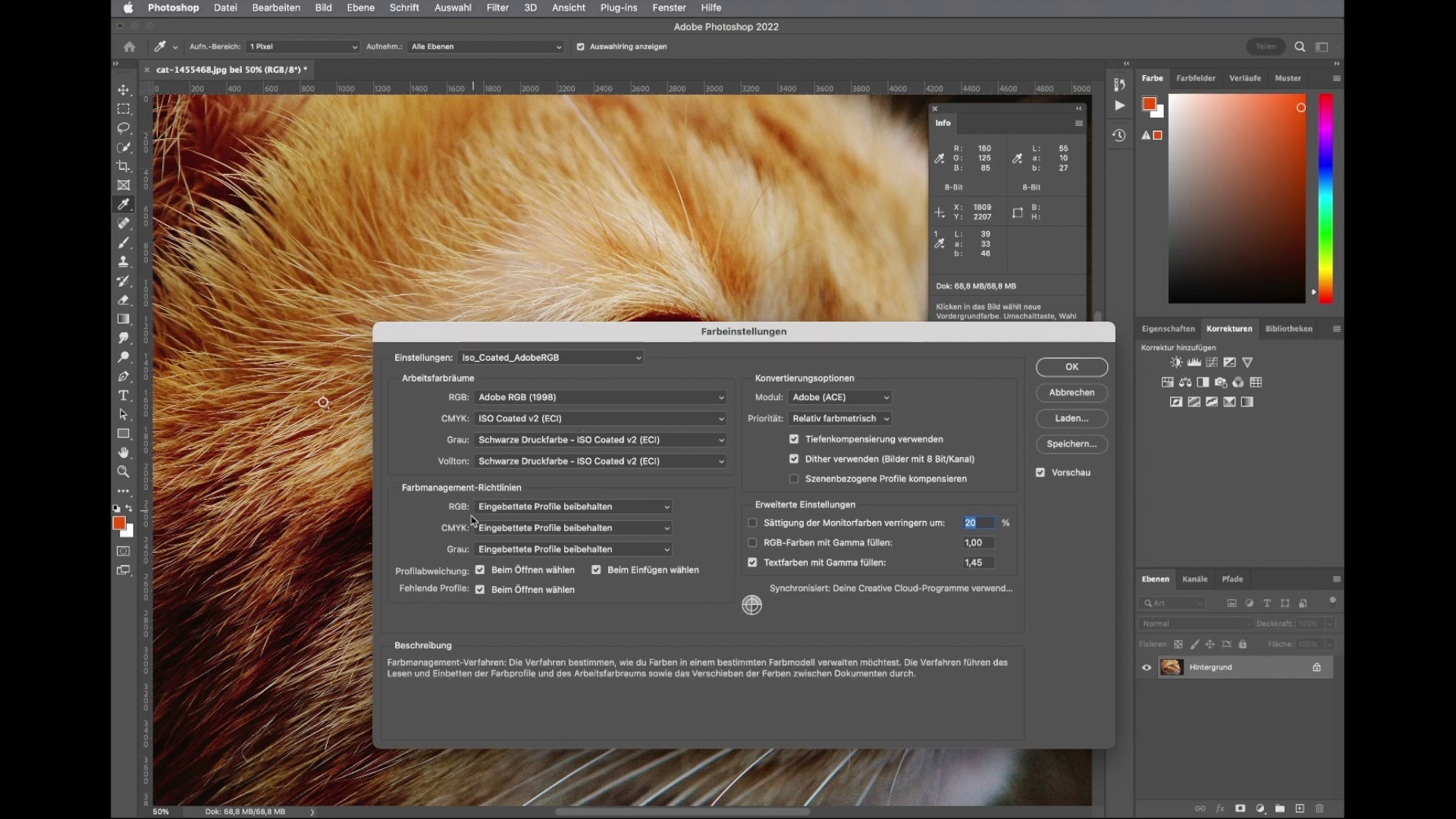
pyautogui.click(634, 510)
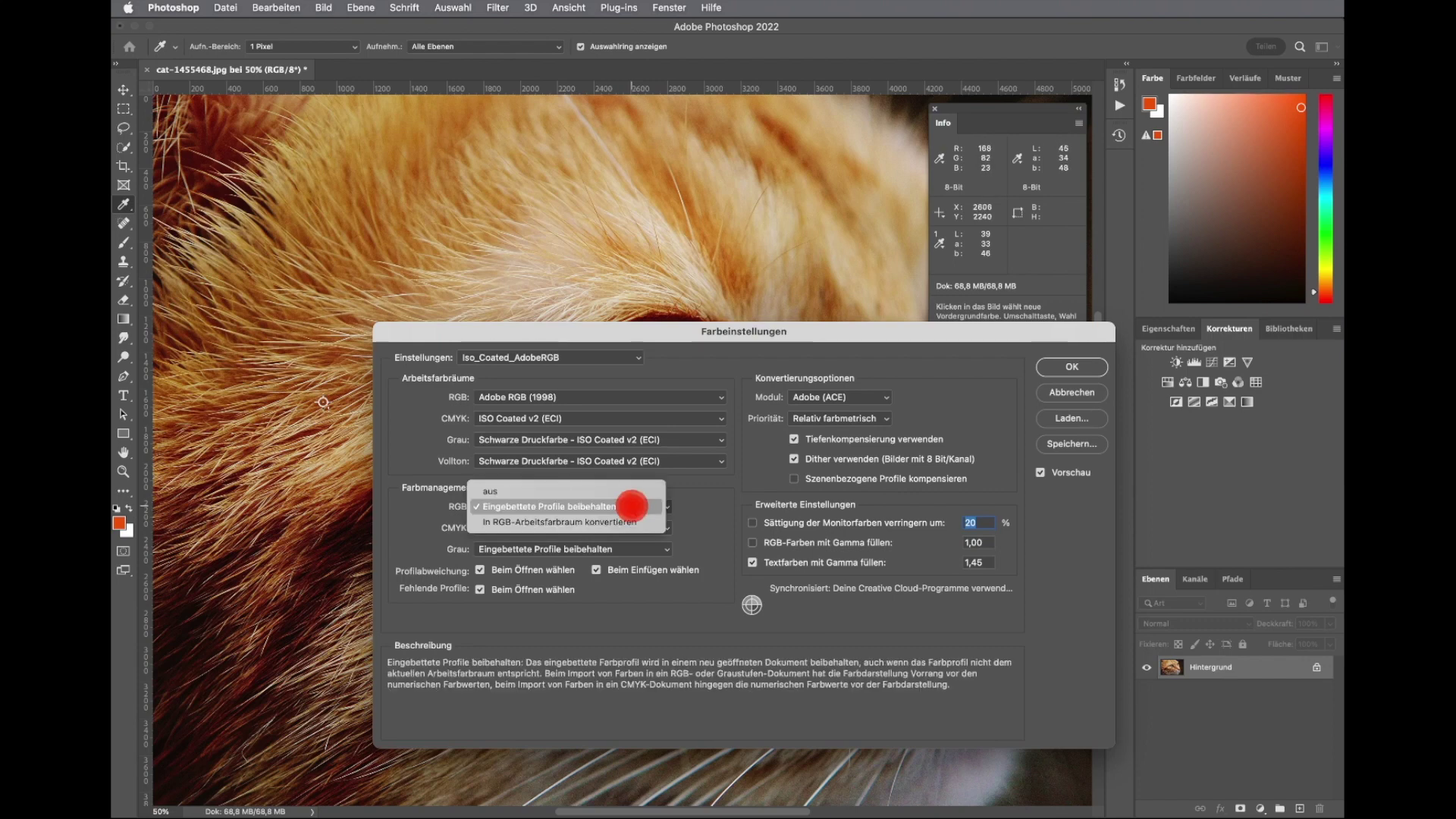
pyautogui.click(624, 523)
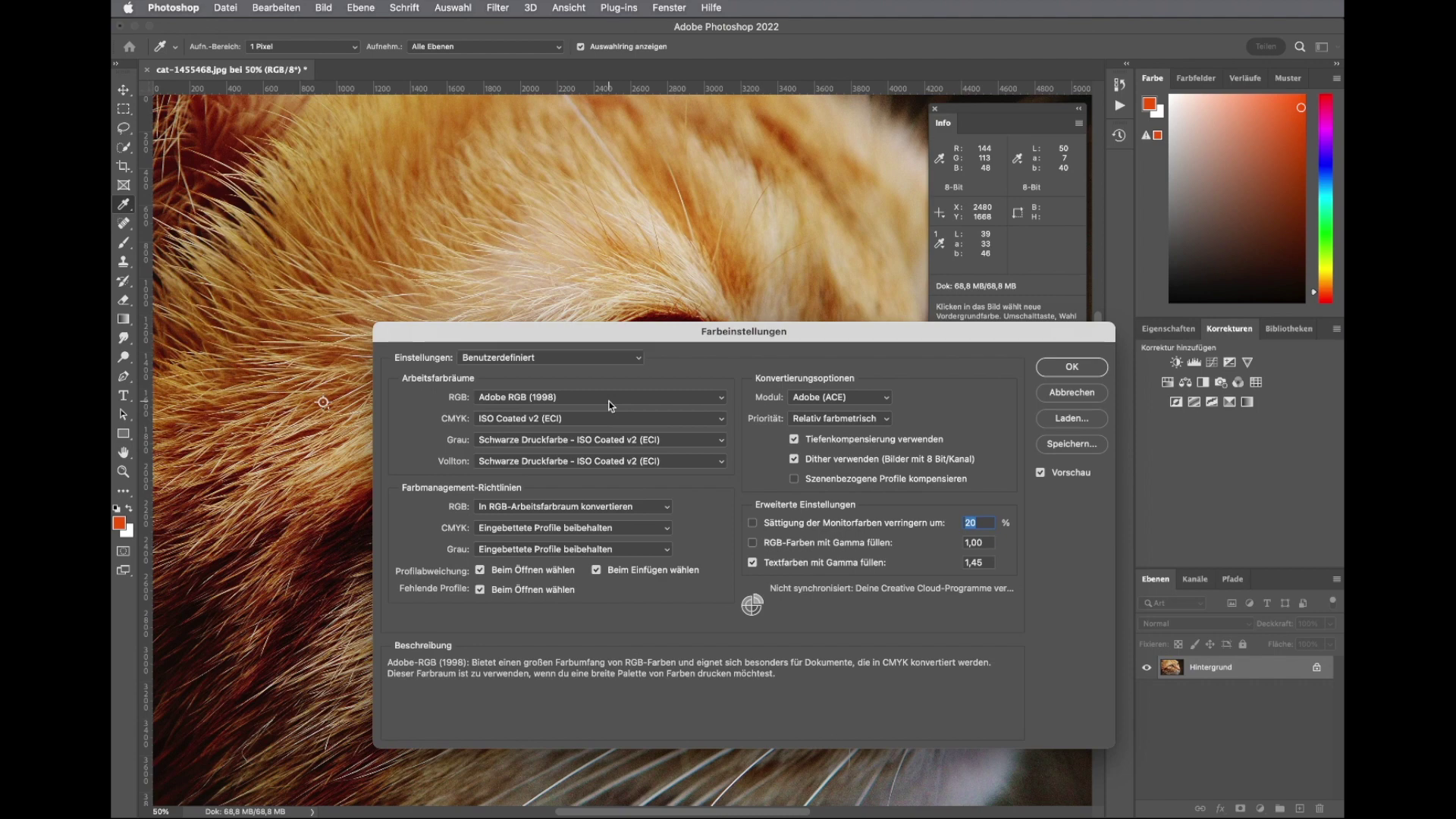
pyautogui.click(481, 573)
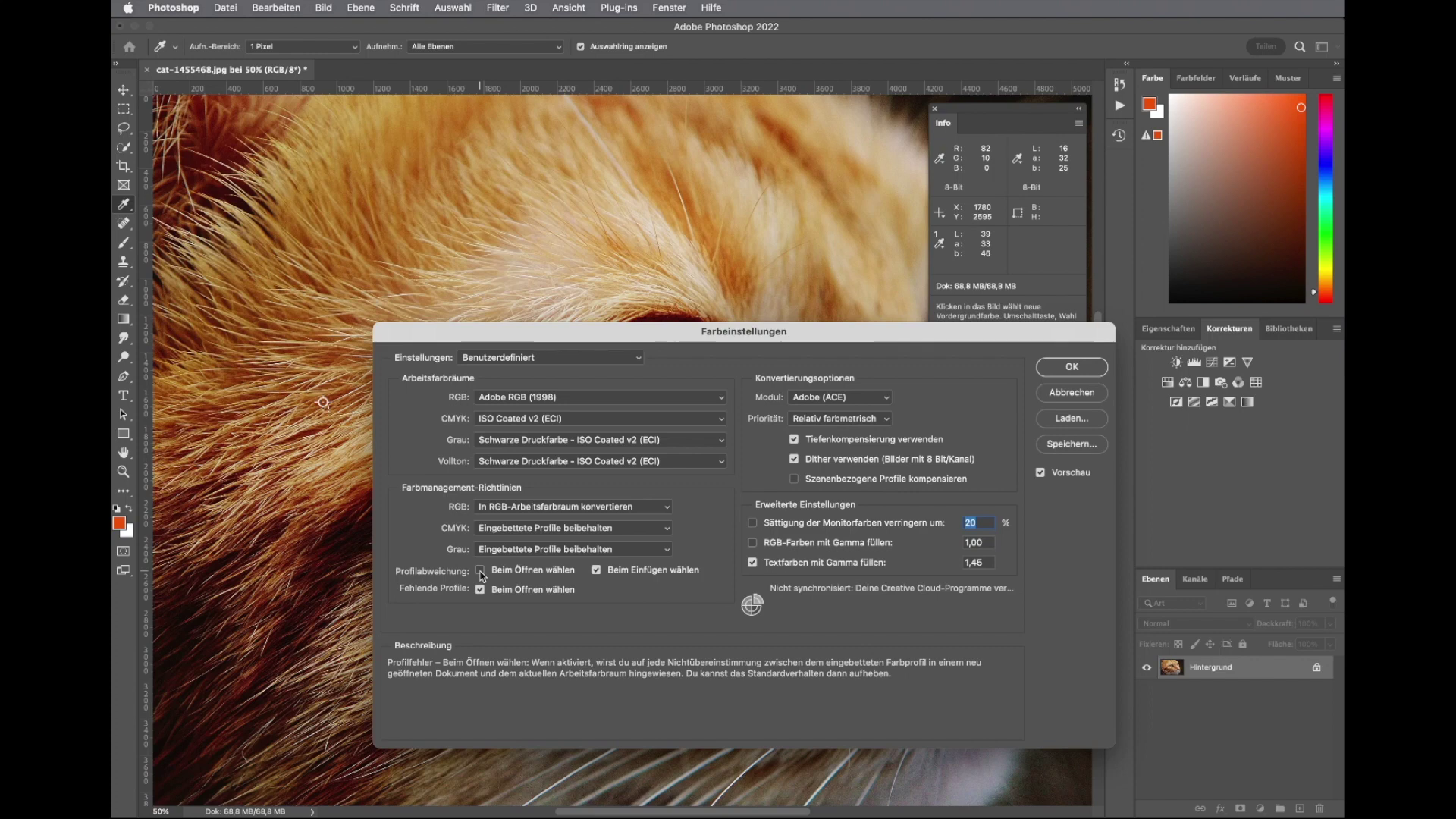
pyautogui.click(481, 571)
# Set the RGB color management policy back to Eingebettete Profile beibehalten and accept the color settings.
pyautogui.click(581, 506)
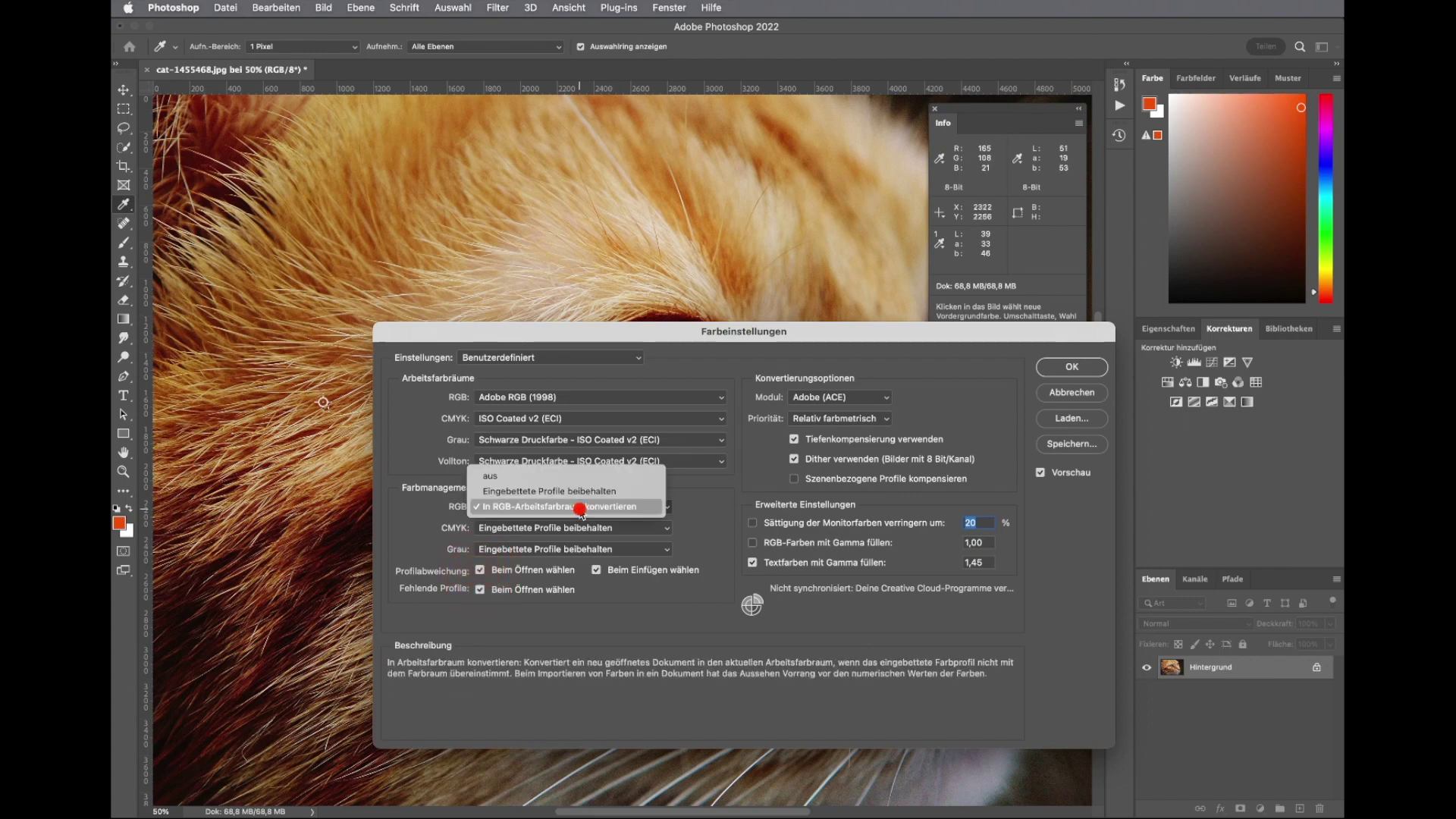
pyautogui.click(544, 489)
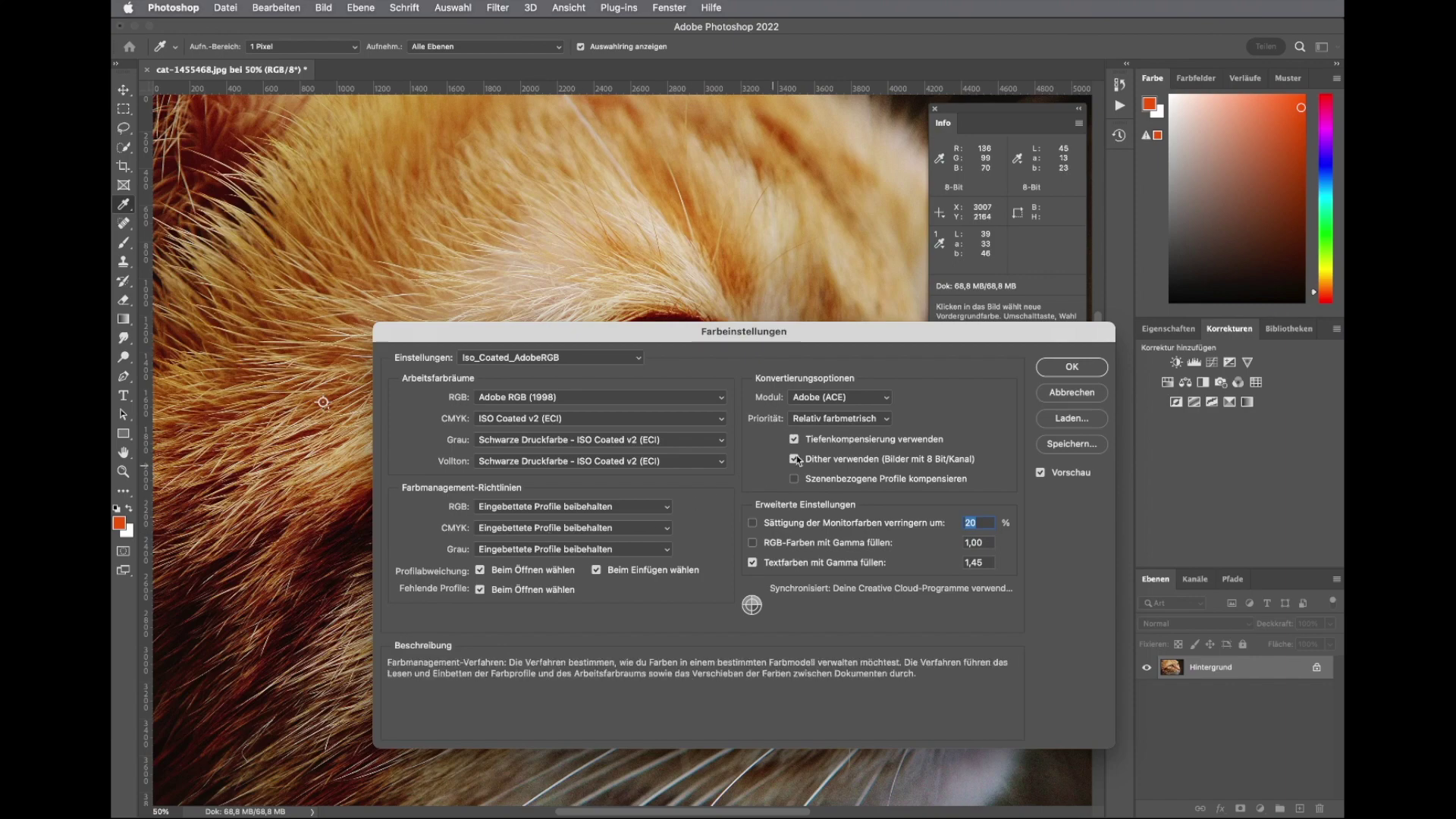
pyautogui.click(1072, 367)
pyautogui.hotkey('shift', 'i')
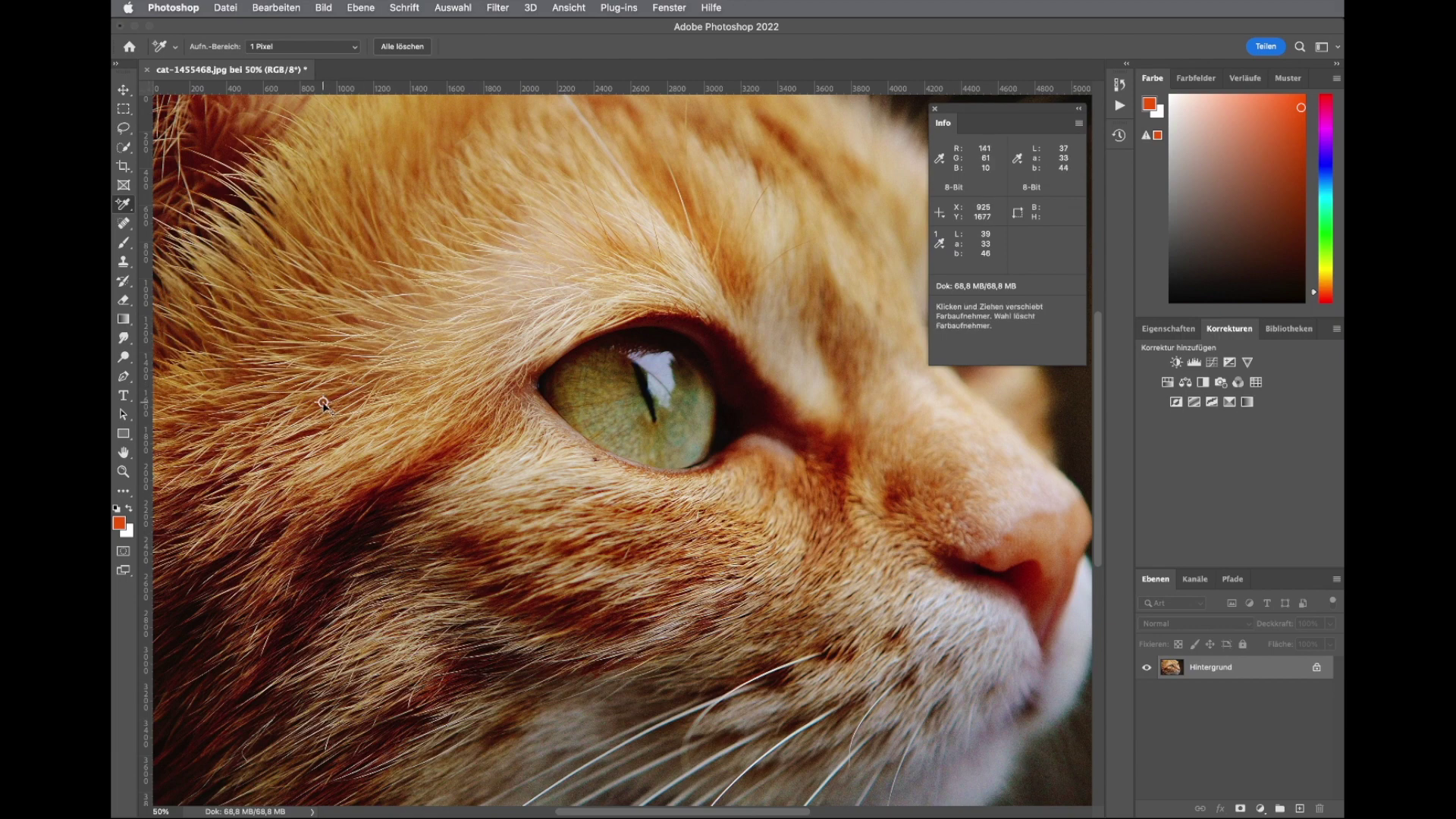
# Open Profil zuweisen for the cat image and choose the RGB working space Adobe RGB (1998).
pyautogui.click(302, 8)
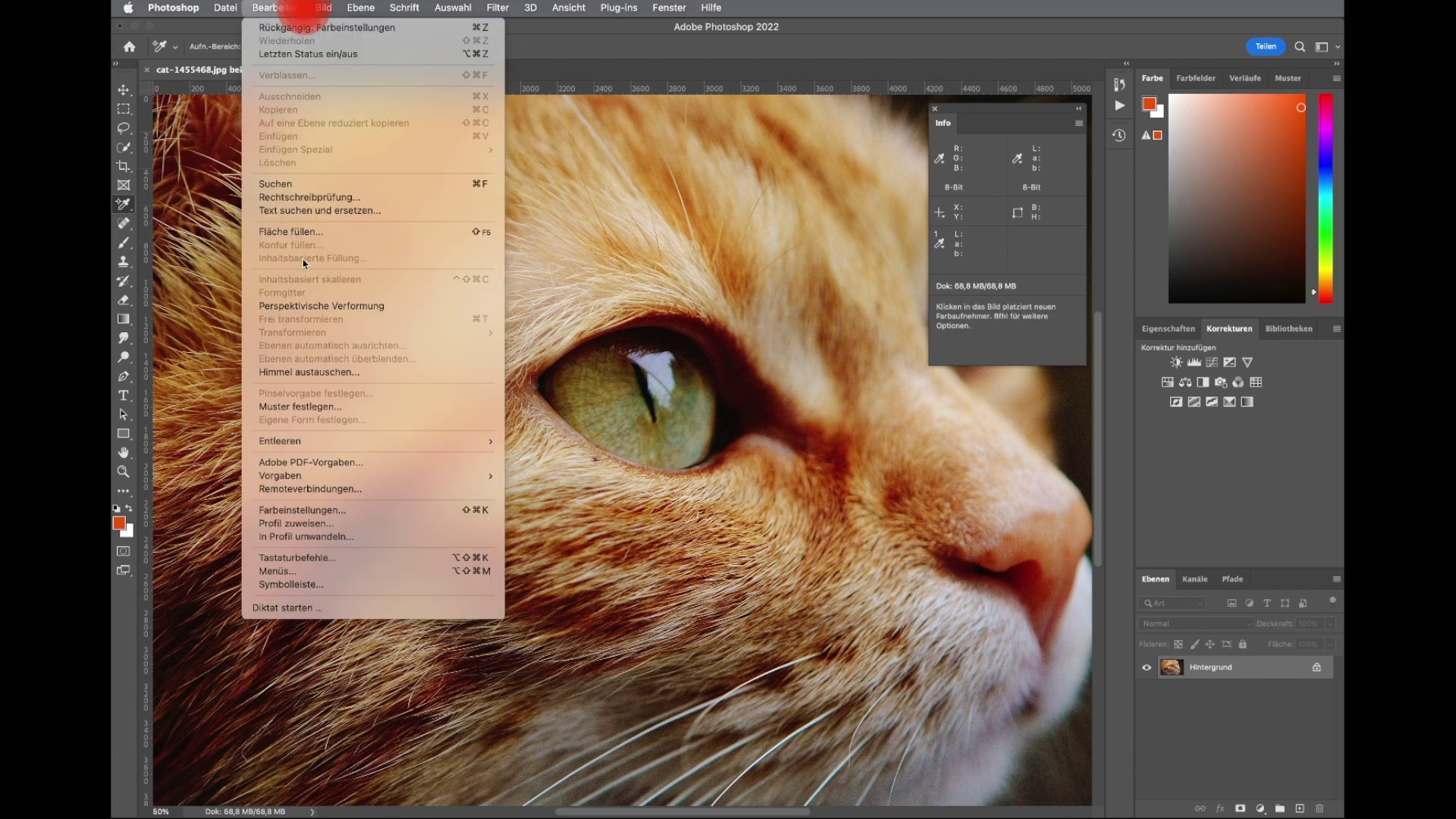
pyautogui.click(325, 524)
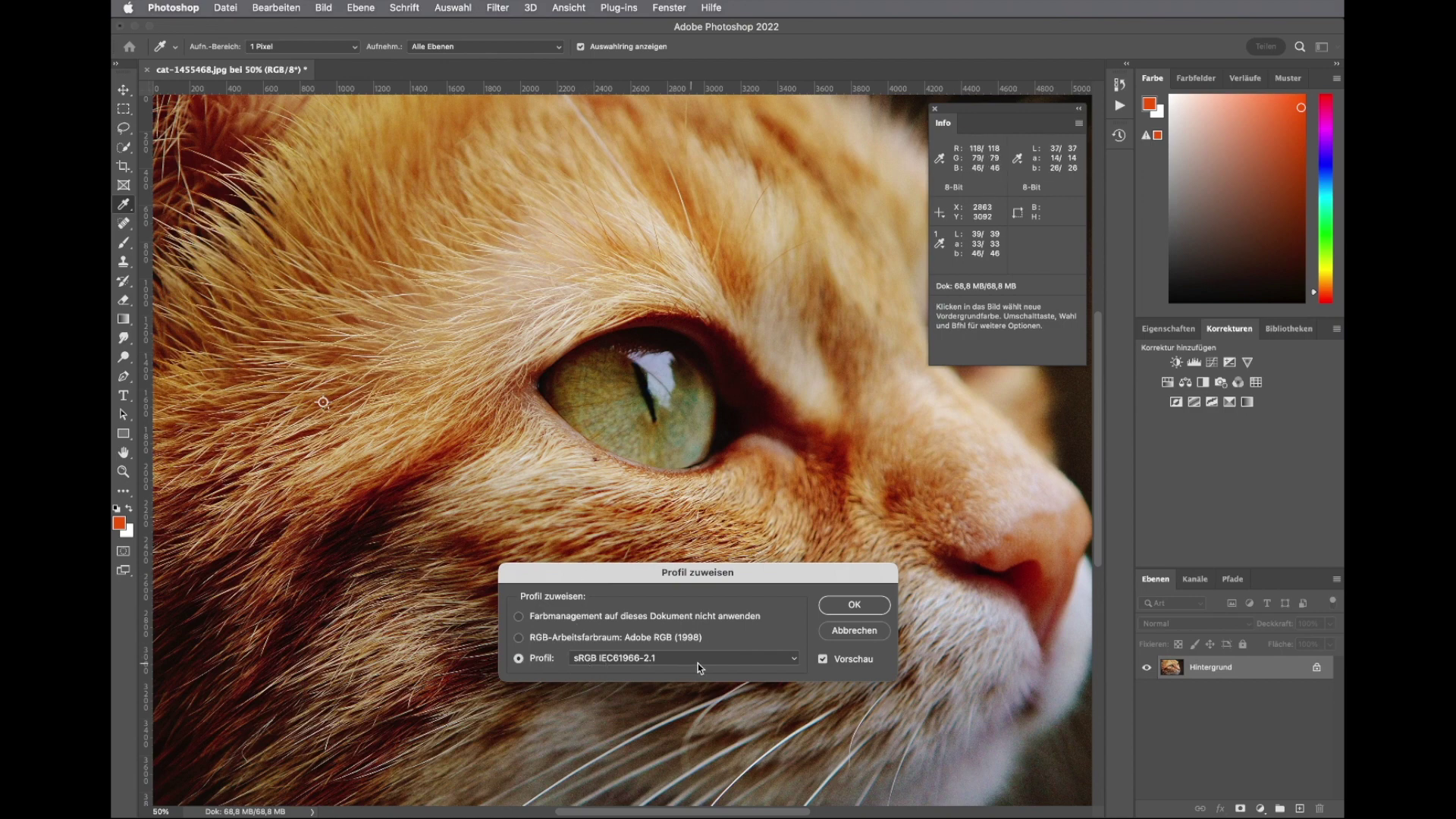
pyautogui.click(627, 640)
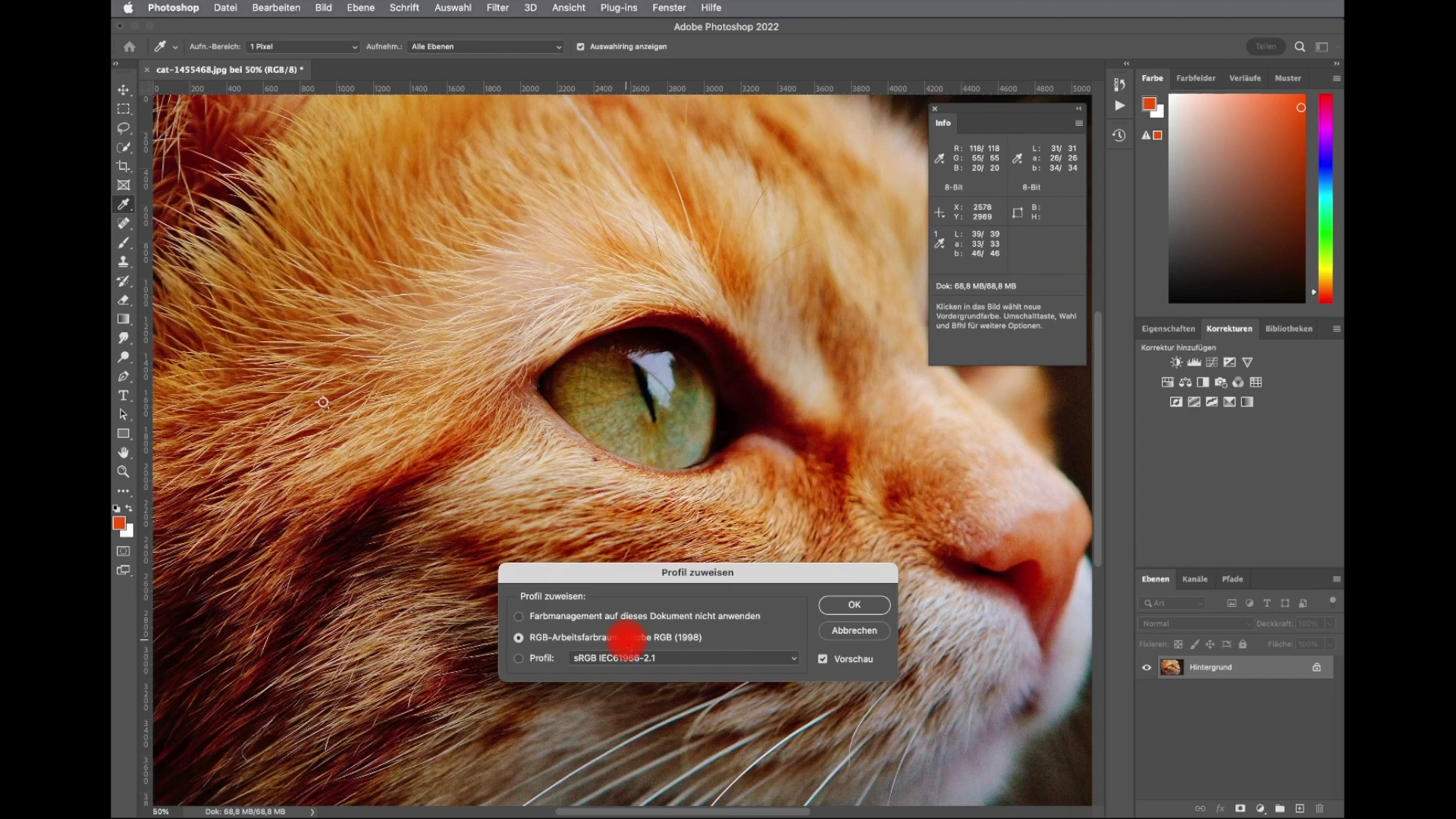